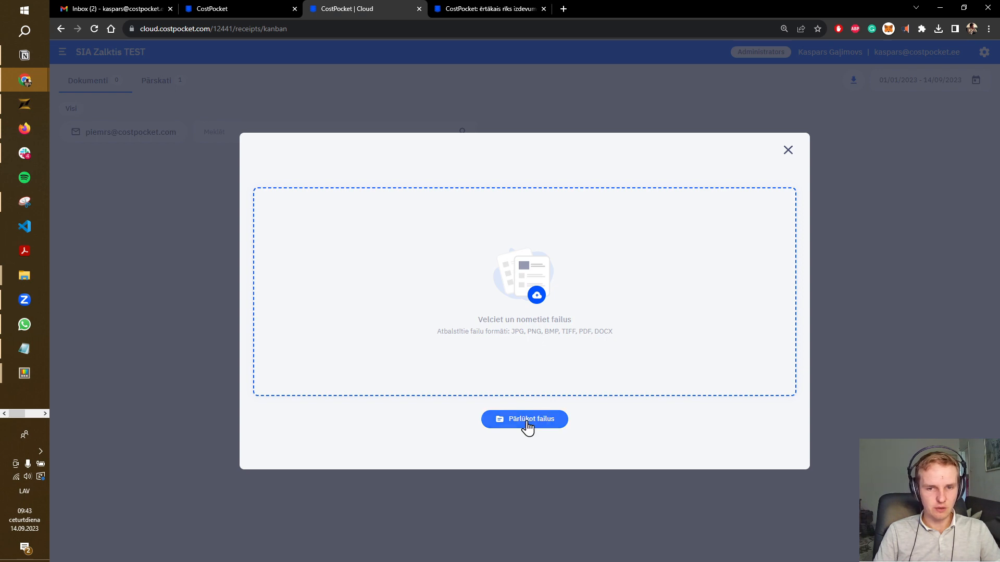
- Upload all five PDF invoices from the 2_INVOICES > LV folder
click(527, 422)
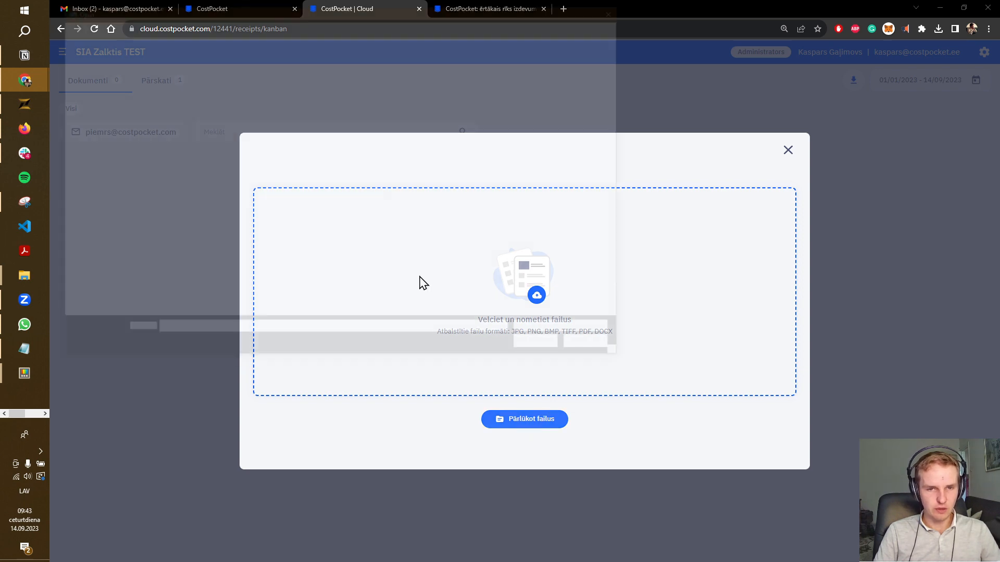
drag(212, 129, 250, 77)
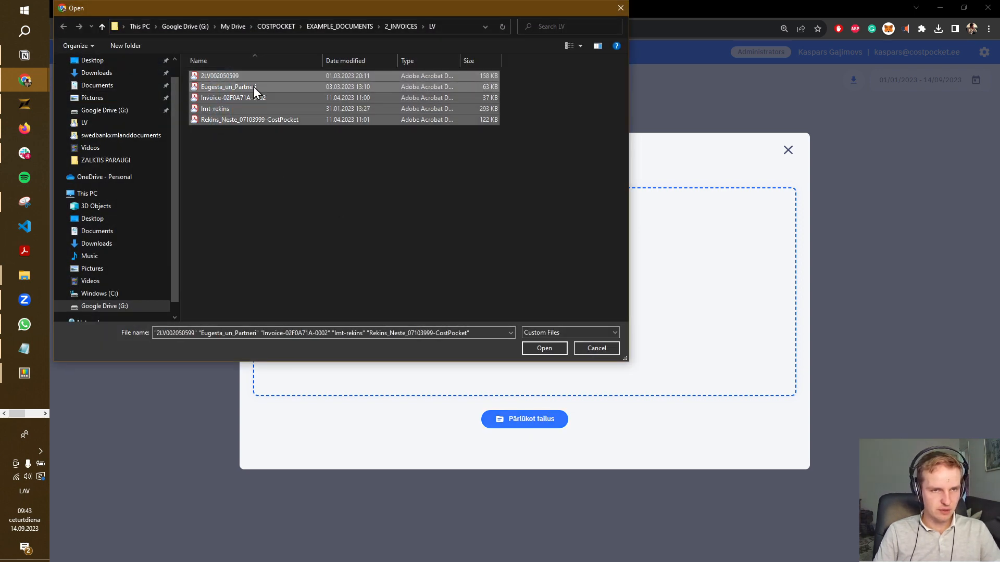
click(544, 349)
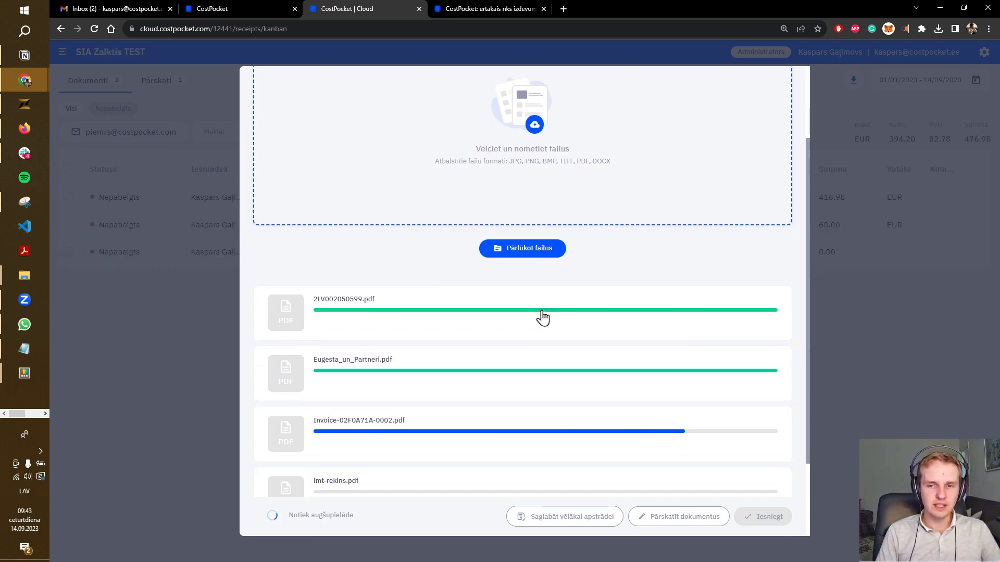
scroll(543, 317, down, 2)
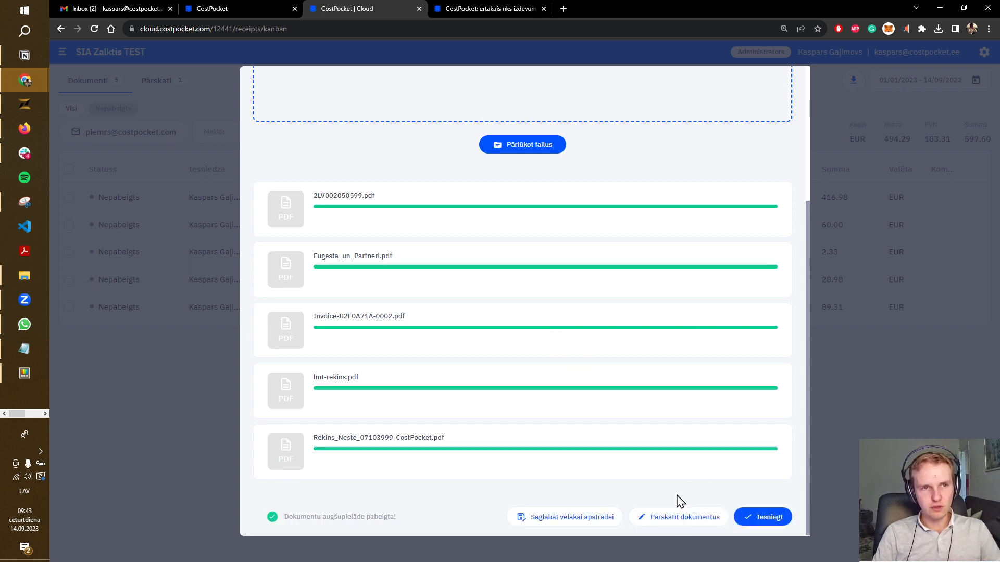
- Open the uploaded documents for review and add the comment "Veļasmašīna birojam" to the Kesko Senukai Digital invoice
click(672, 524)
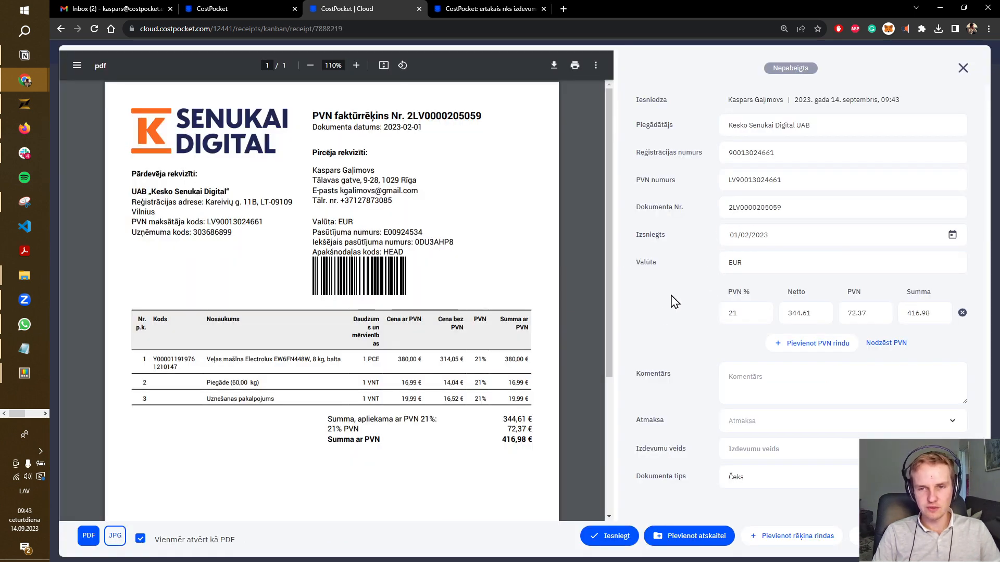
click(771, 384)
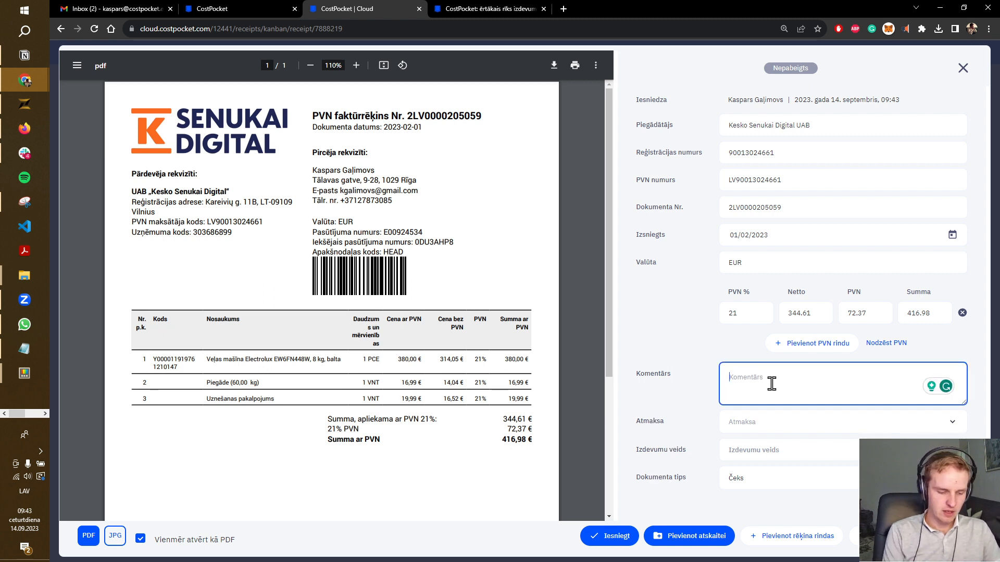
text(Vel)
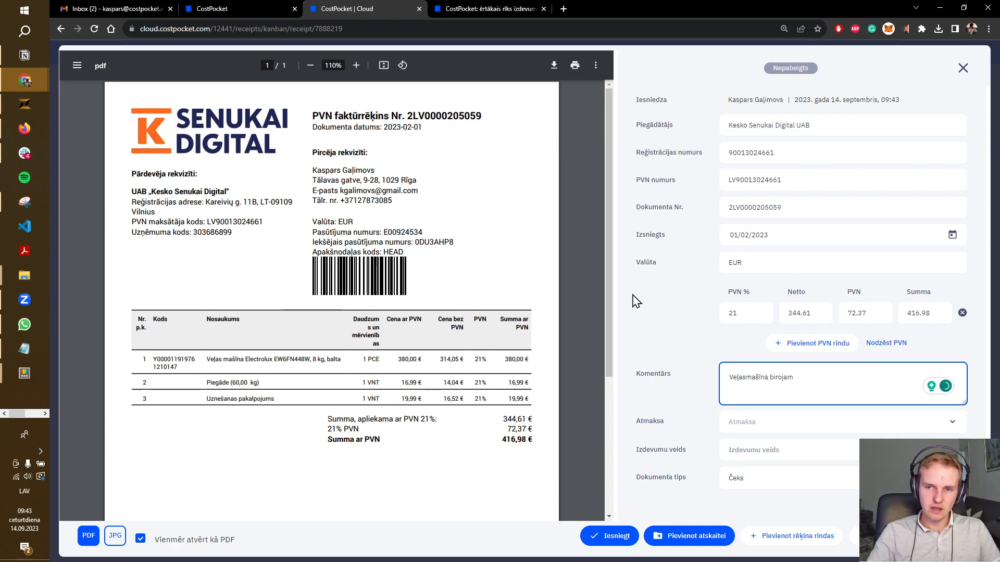
click(697, 327)
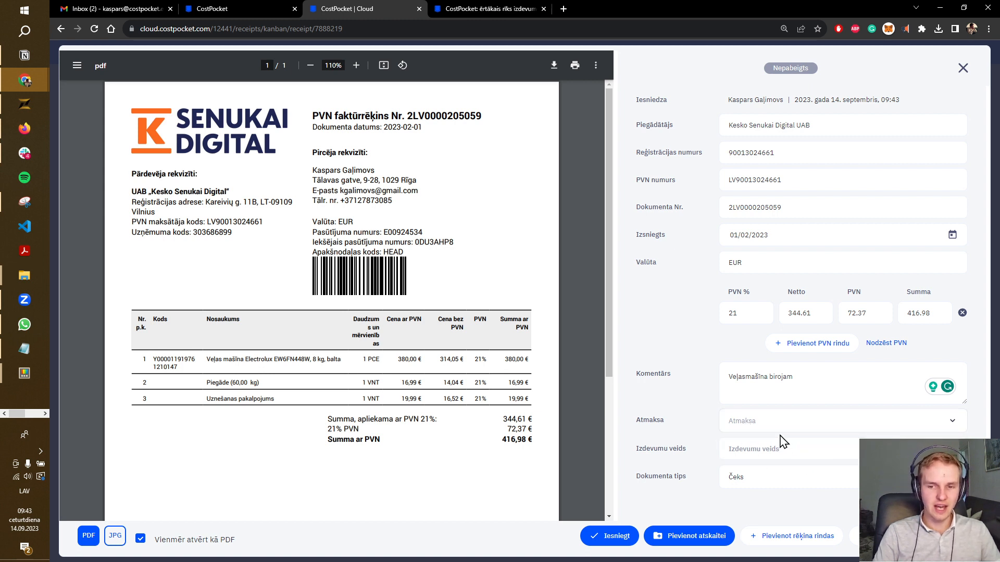
- Change the Kesko Senukai Digital document's type to Rēķins and review the invoice payment fields
click(742, 476)
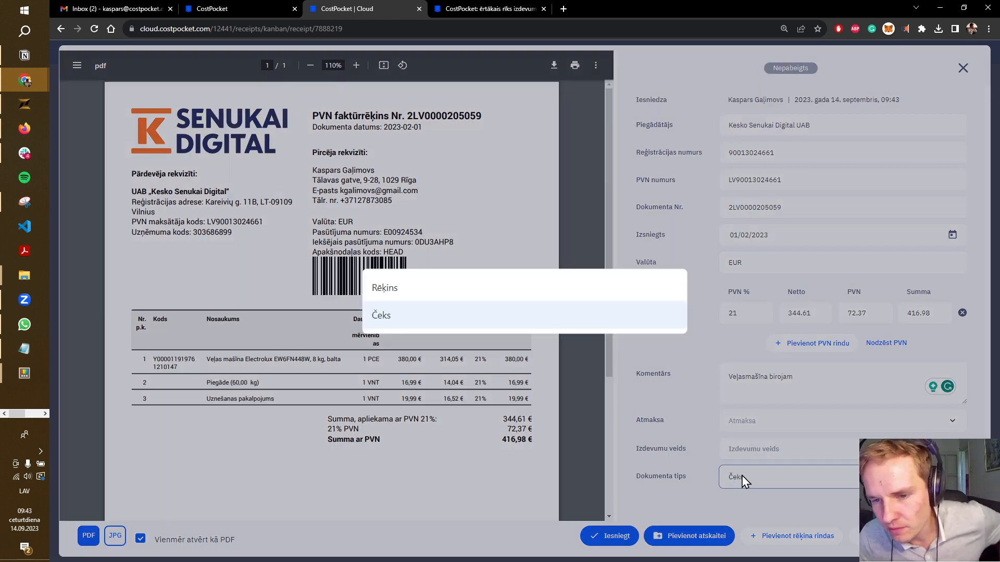
click(508, 287)
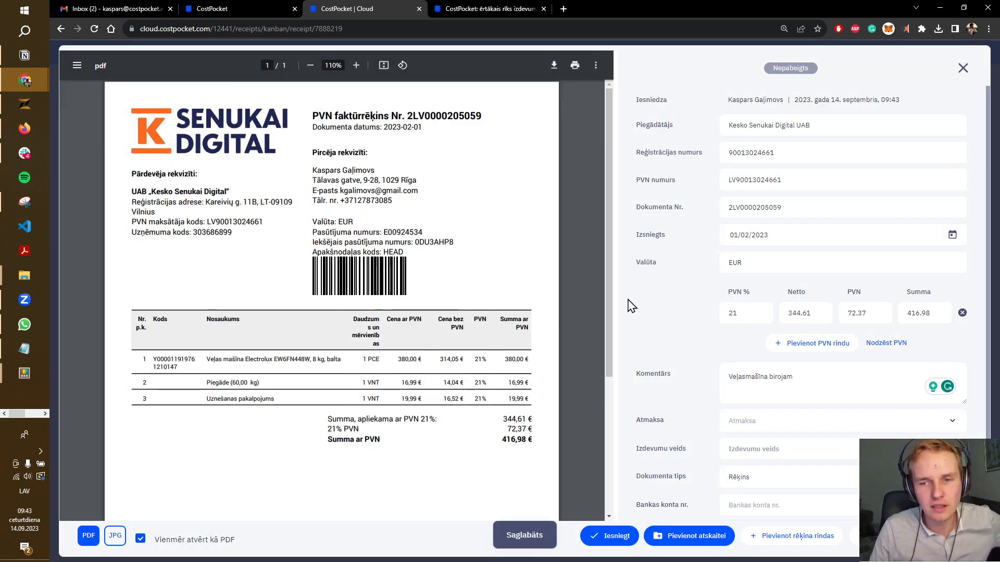
scroll(631, 306, down, 3)
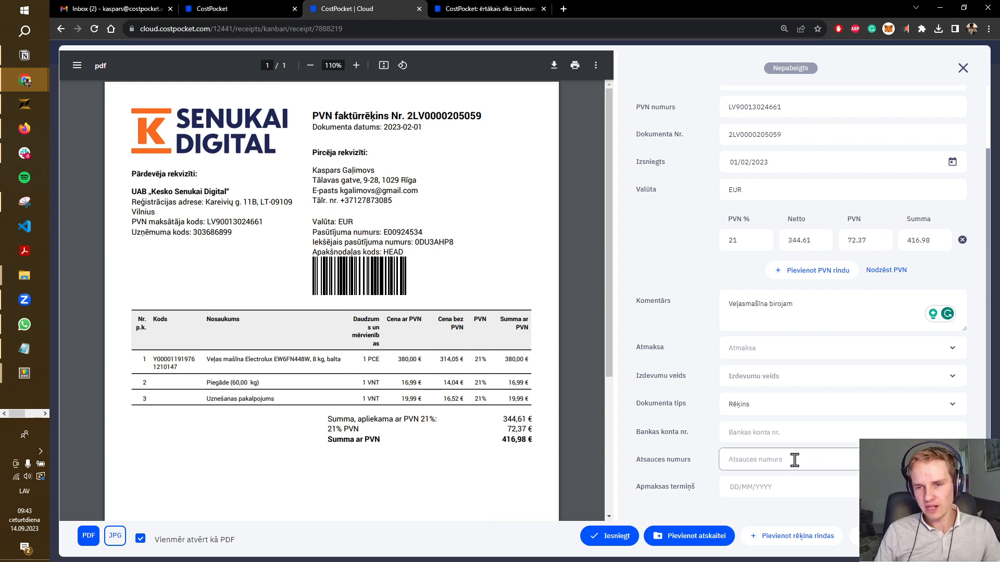
scroll(765, 463, up, 1)
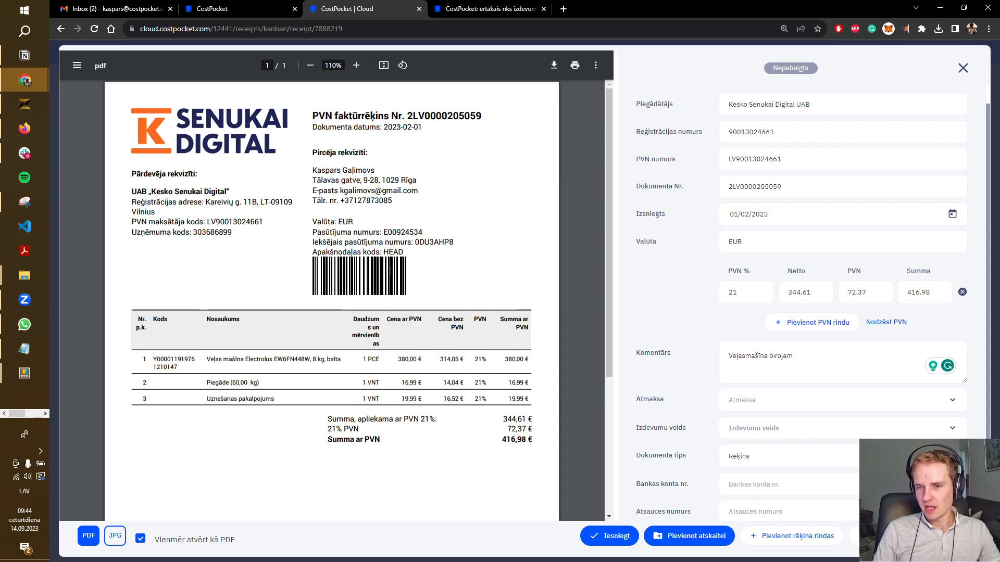
- Go to the EUGESTA SIA invoice and add the comment "Kafija"
click(963, 536)
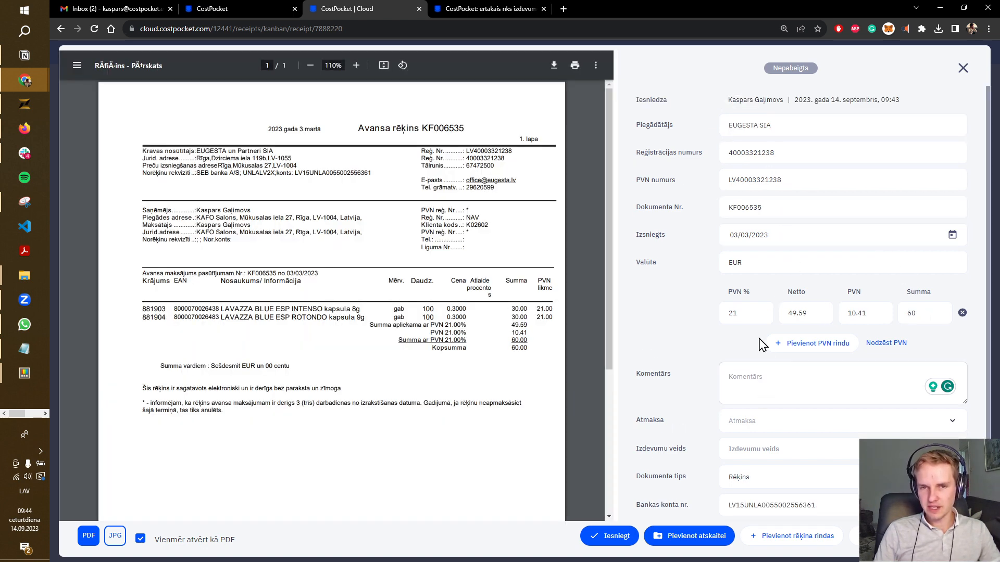
click(756, 377)
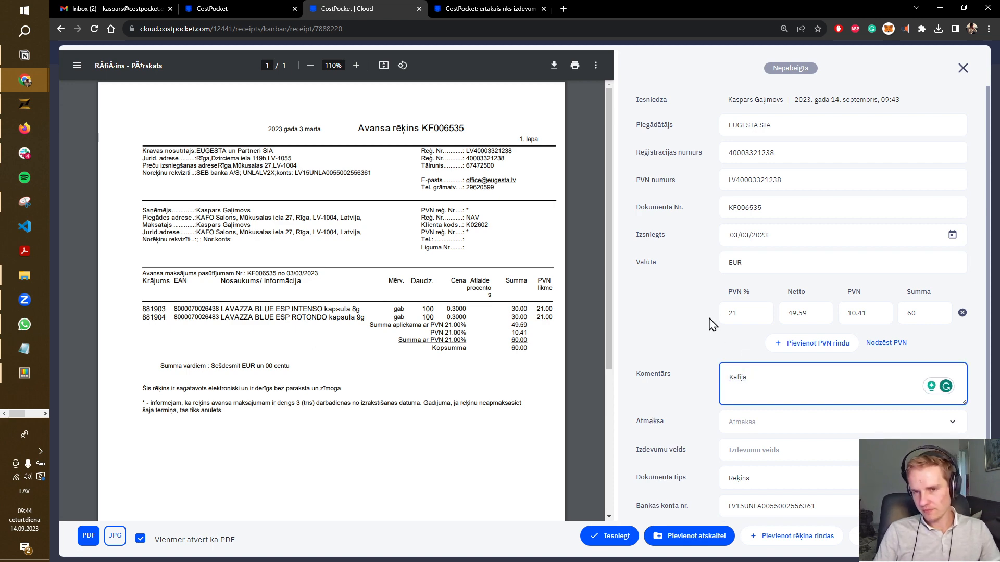
click(669, 319)
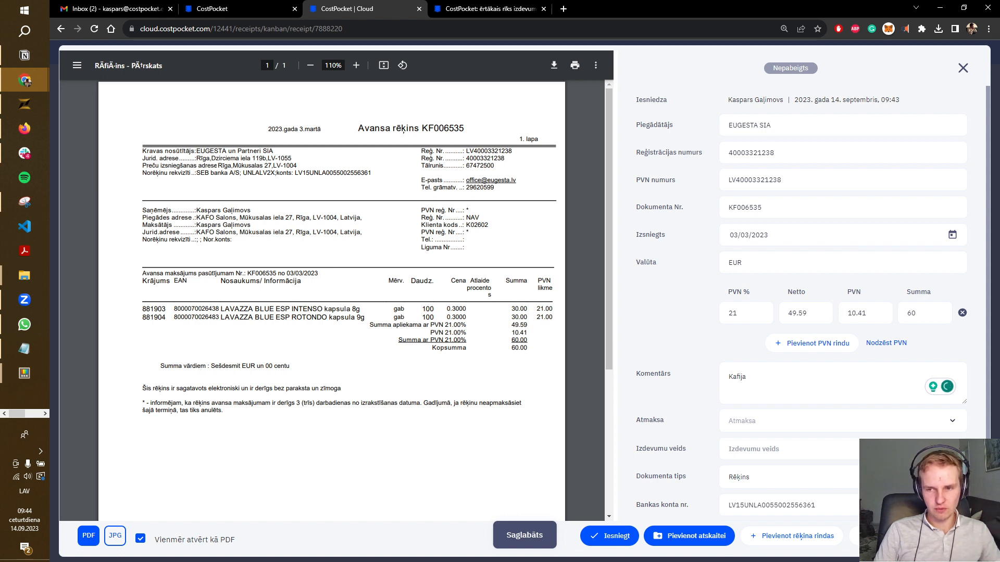
- Move on past the Bolt and Latvijas Mobilais Telefons documents to the NESTE LATVIJA invoice and add the comment "Dīzelis"
key(Right)
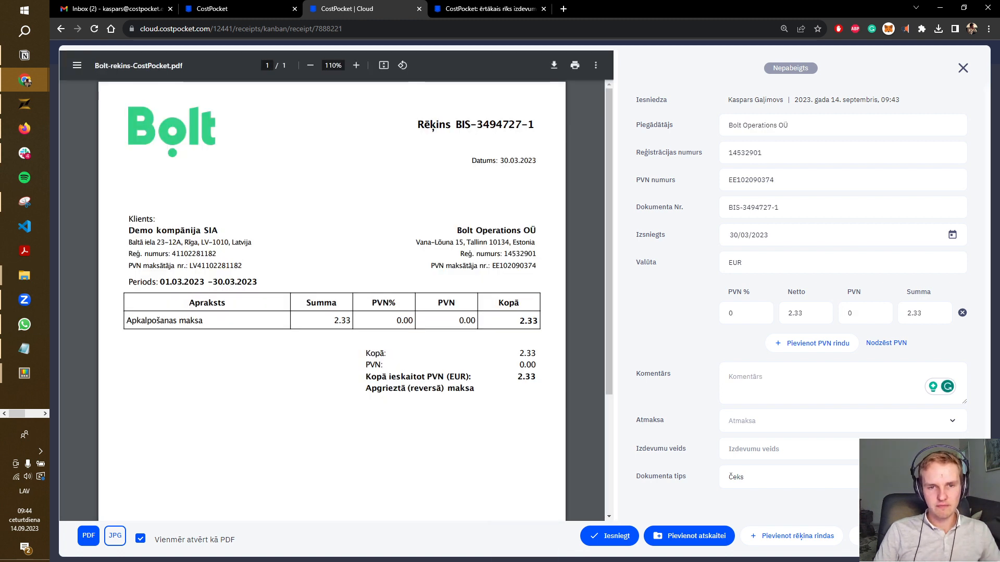
key(Right)
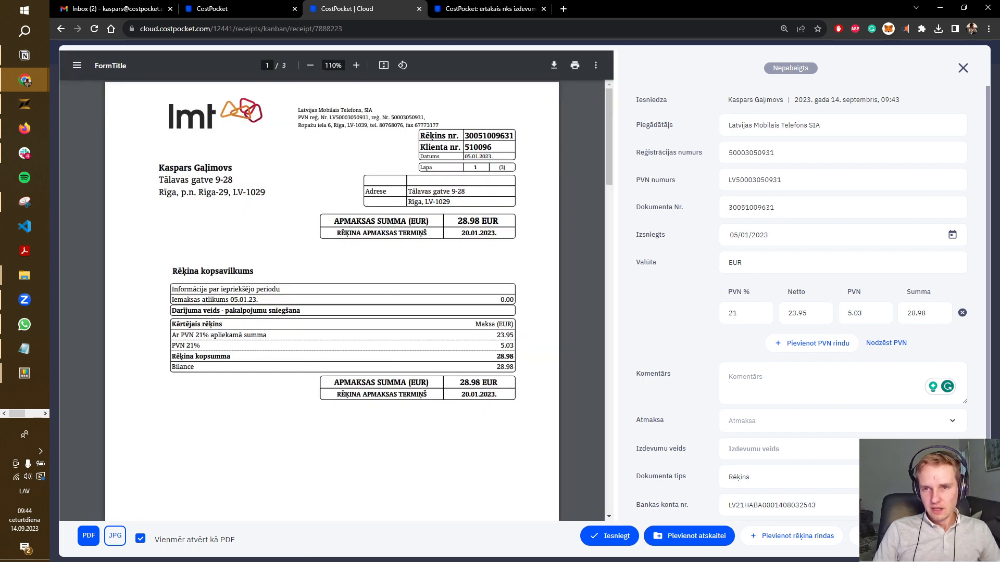
key(Right)
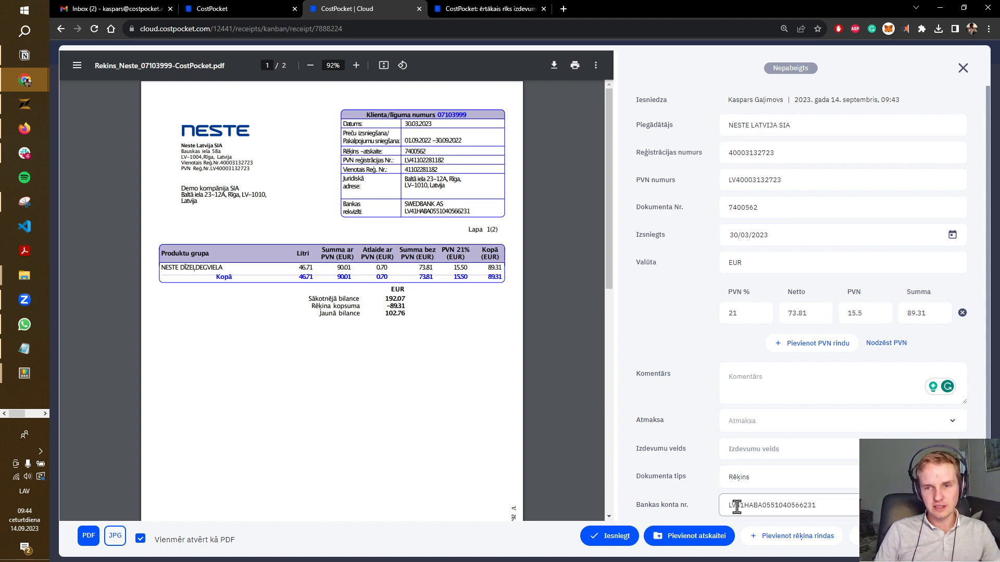
click(739, 388)
text(Dīzelis)
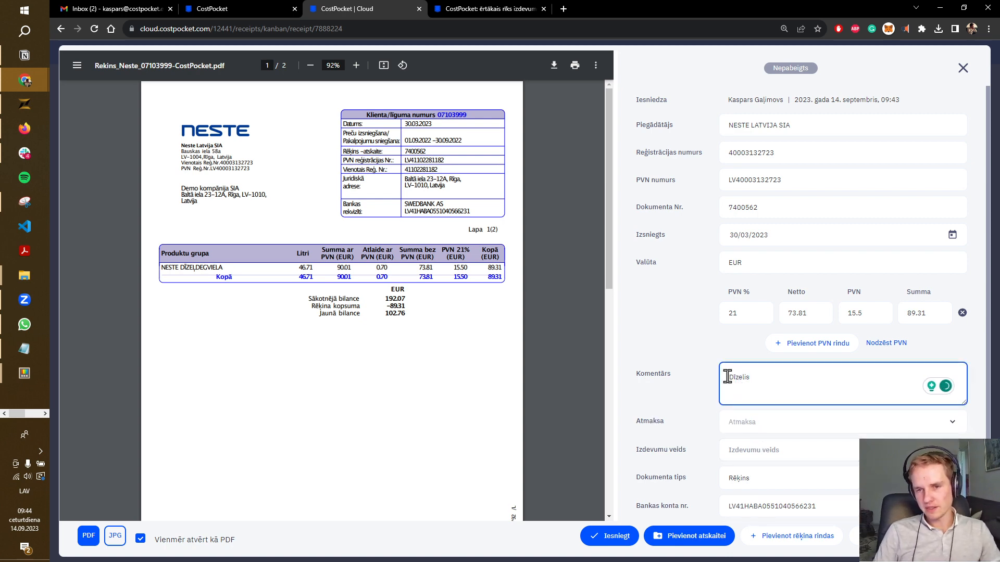
click(654, 319)
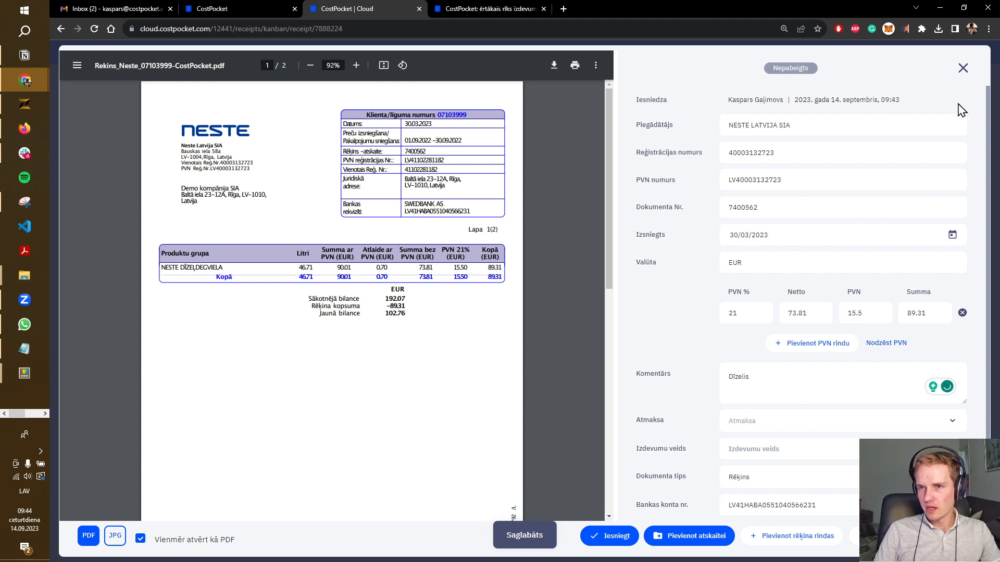
- Close the document review and submit all the uploaded documents
click(962, 70)
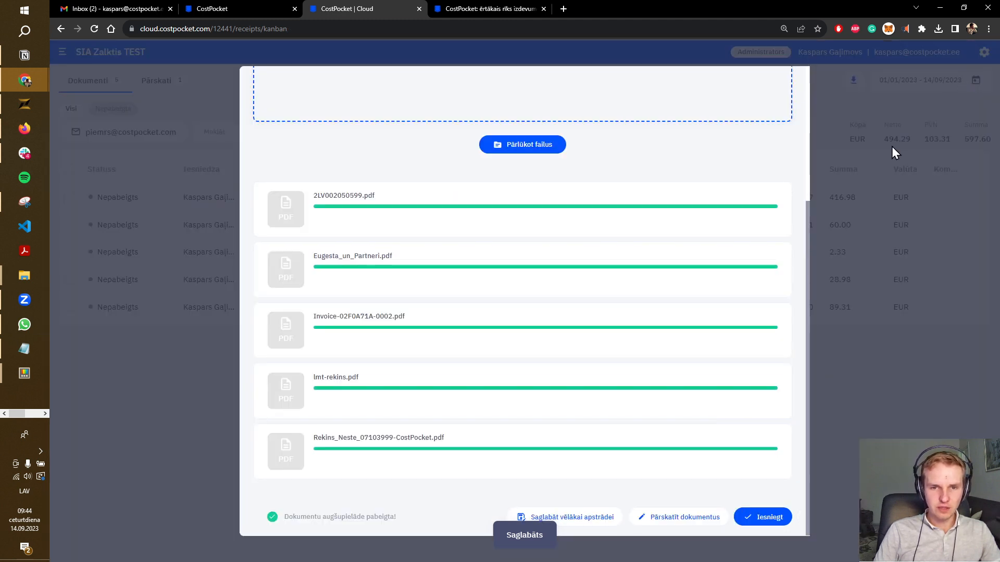
click(768, 526)
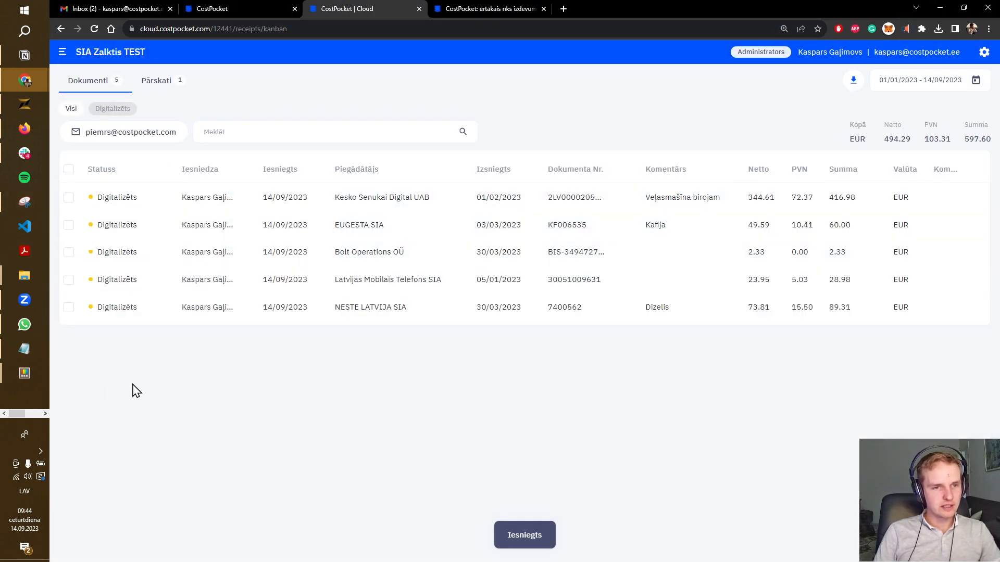
- Download the Kesko Senukai, EUGESTA and Latvijas Mobilais Telefons documents as a Zalktis export, saving report_SIA_Zalktis_TEST (2) as XML in ZALKTIS PARAUGI
mouse_move(71, 207)
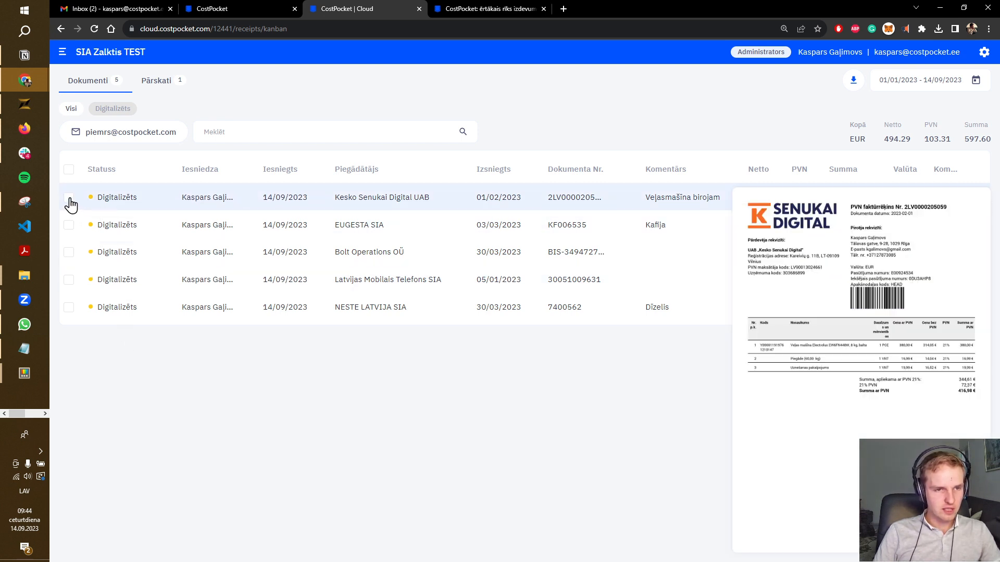
click(68, 198)
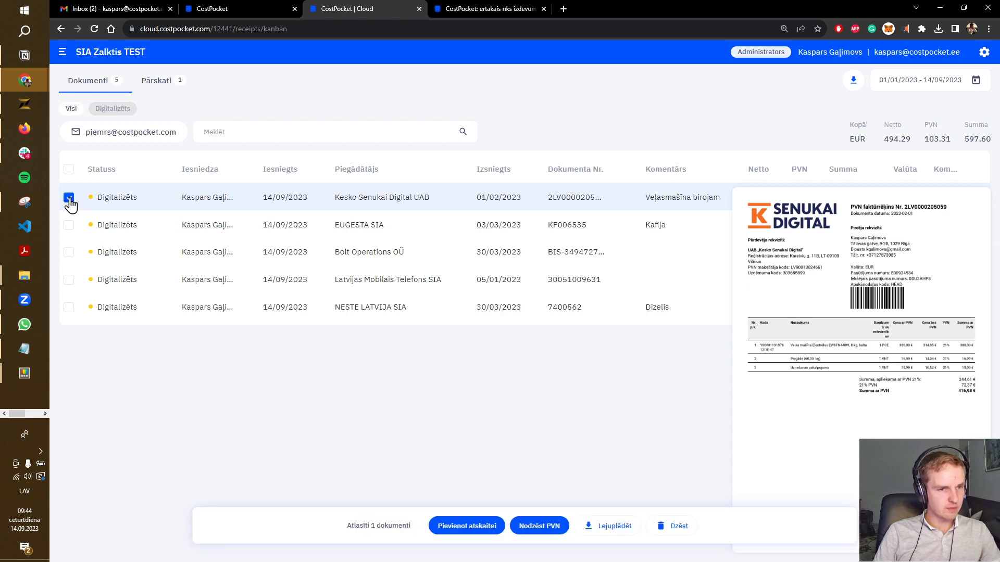
click(69, 224)
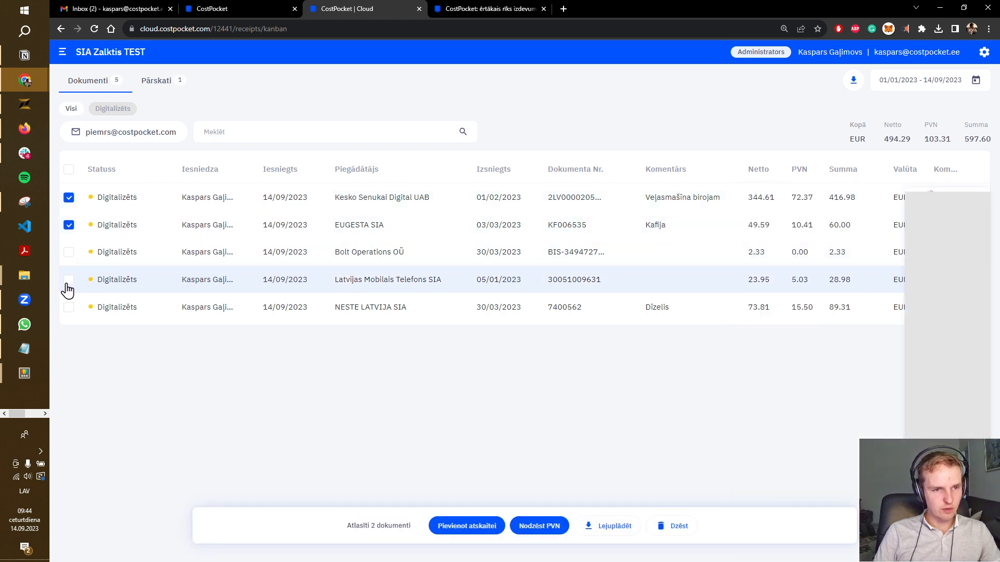
click(69, 280)
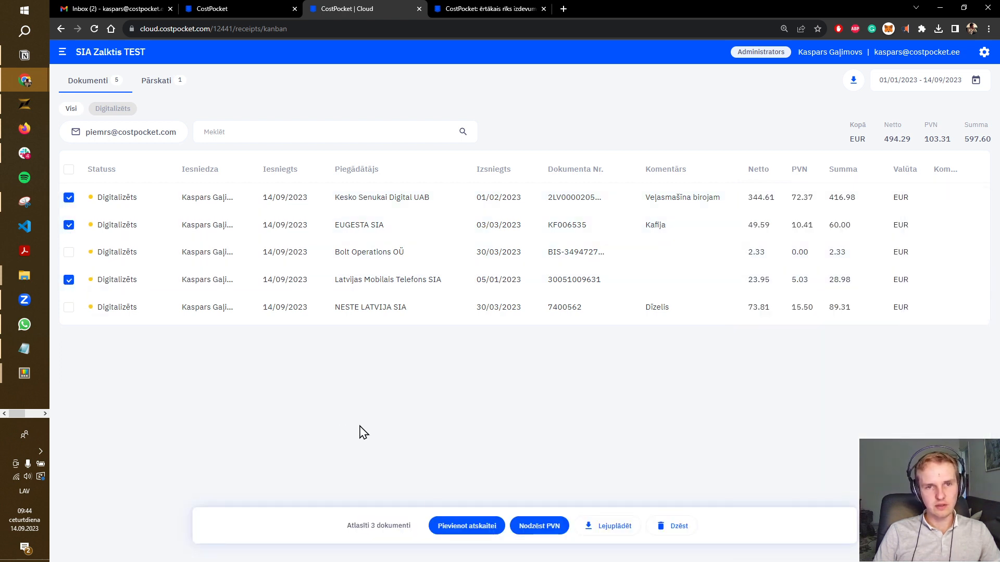
click(615, 536)
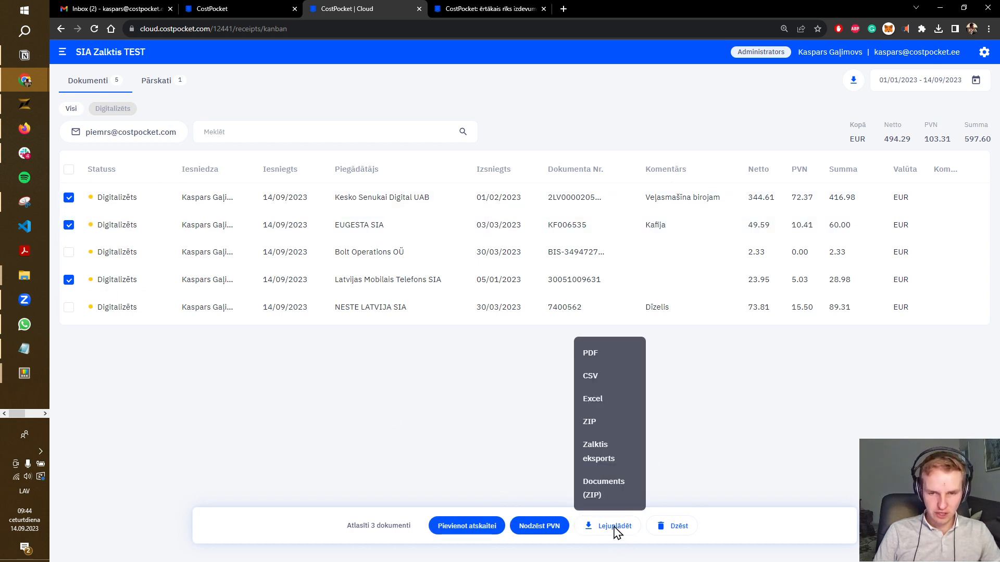
click(607, 452)
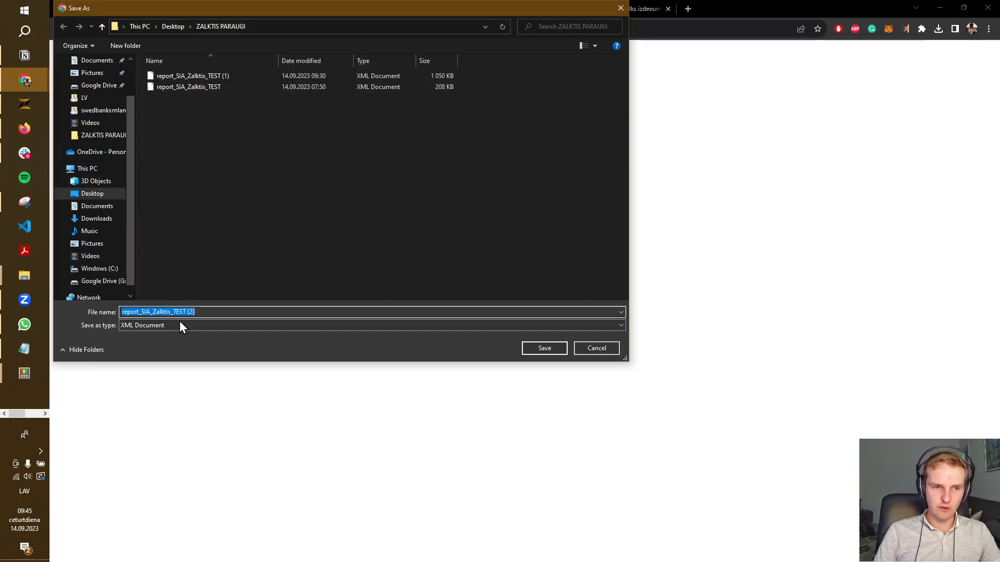
click(542, 348)
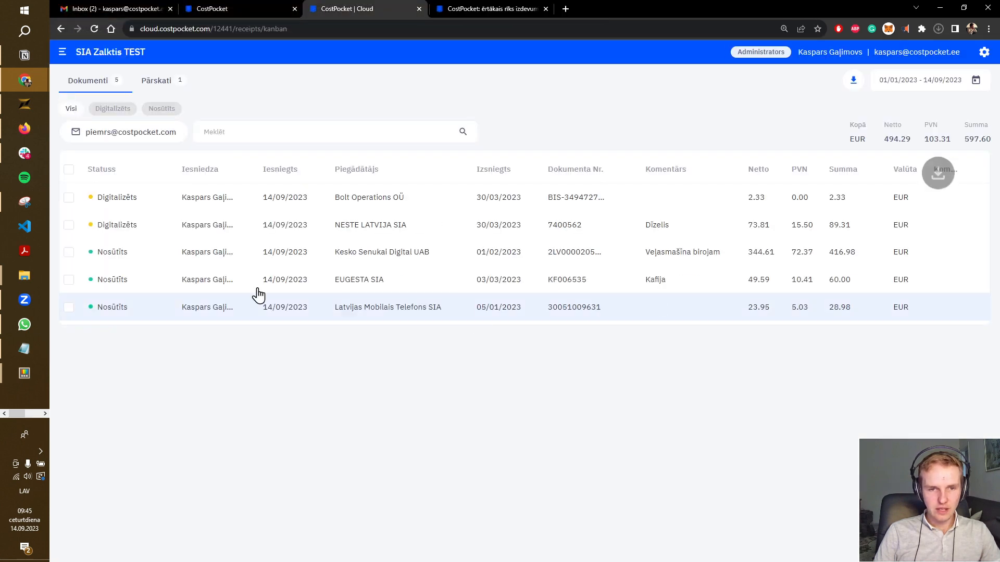
- Switch to Zalktis and open the data/invoice import from CostPocket among the administrator tools
mouse_move(33, 106)
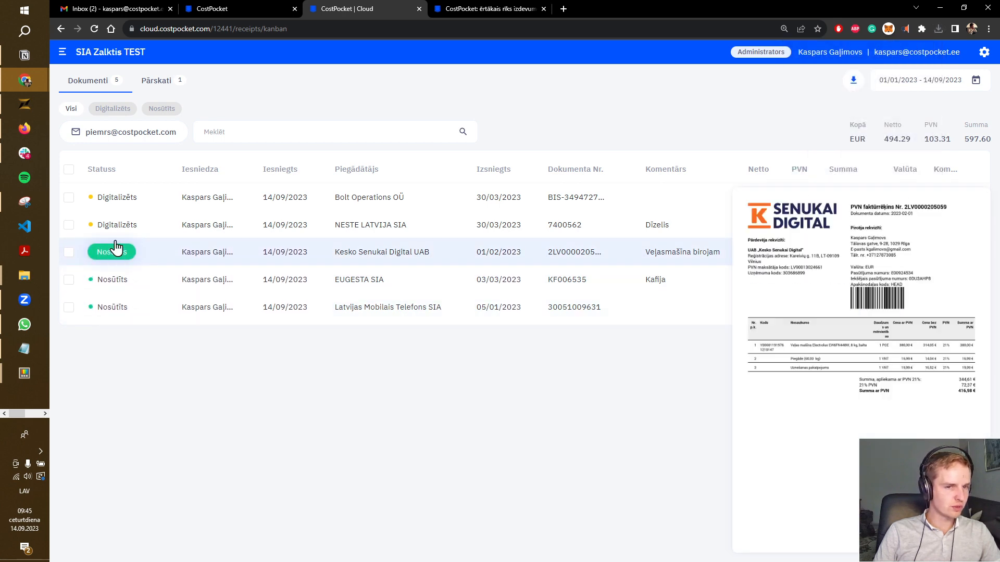
mouse_move(117, 197)
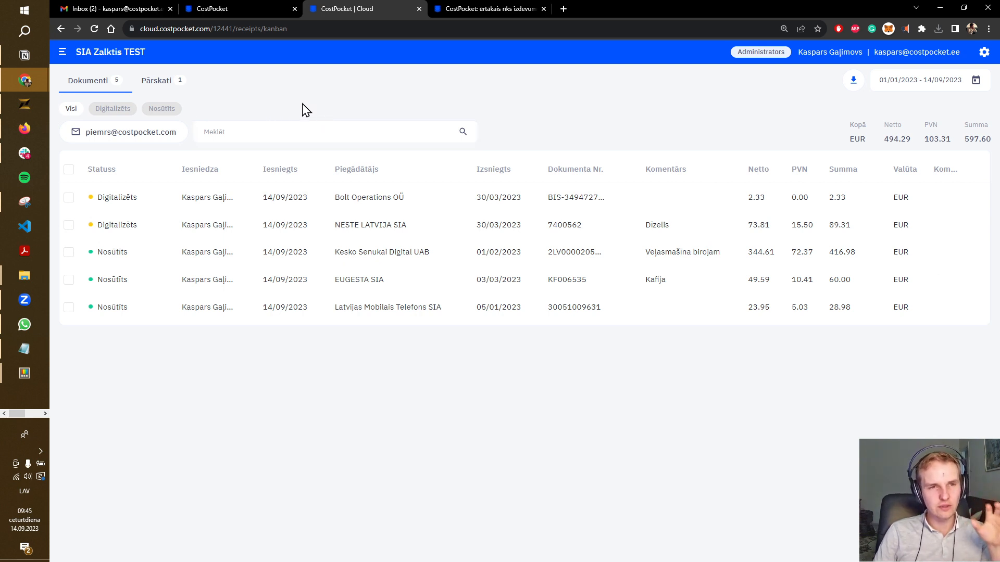
click(11, 107)
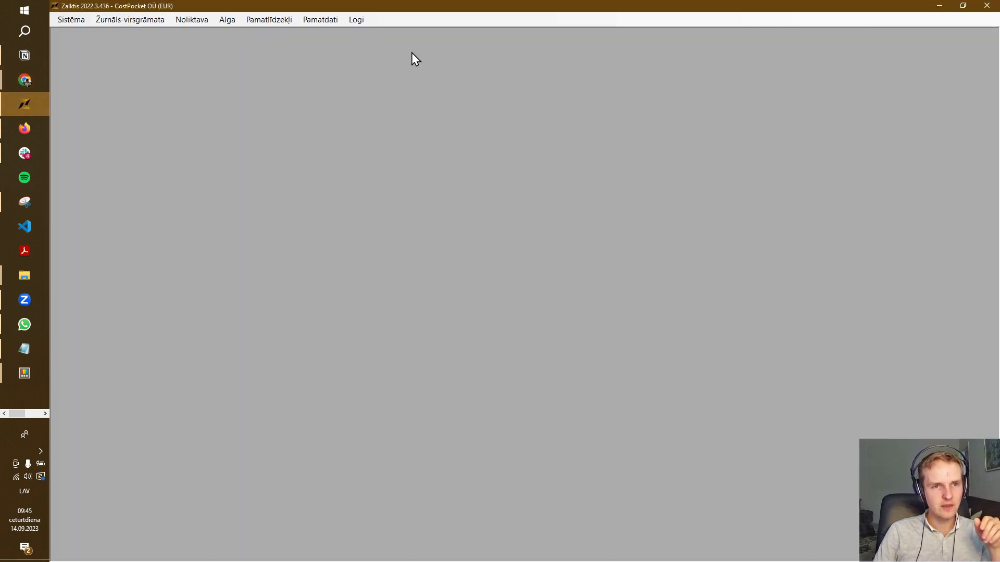
click(326, 21)
mouse_move(384, 105)
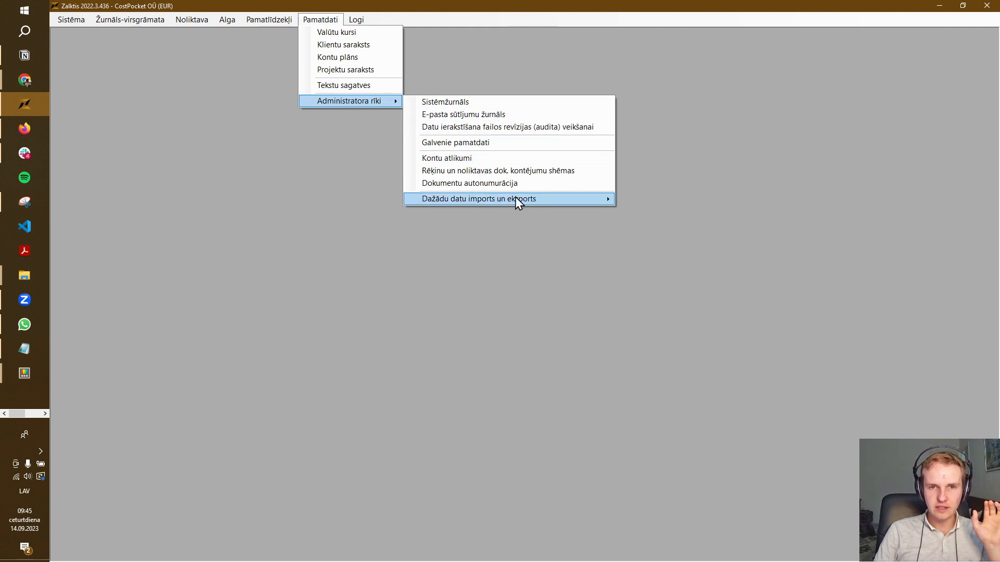
mouse_move(559, 201)
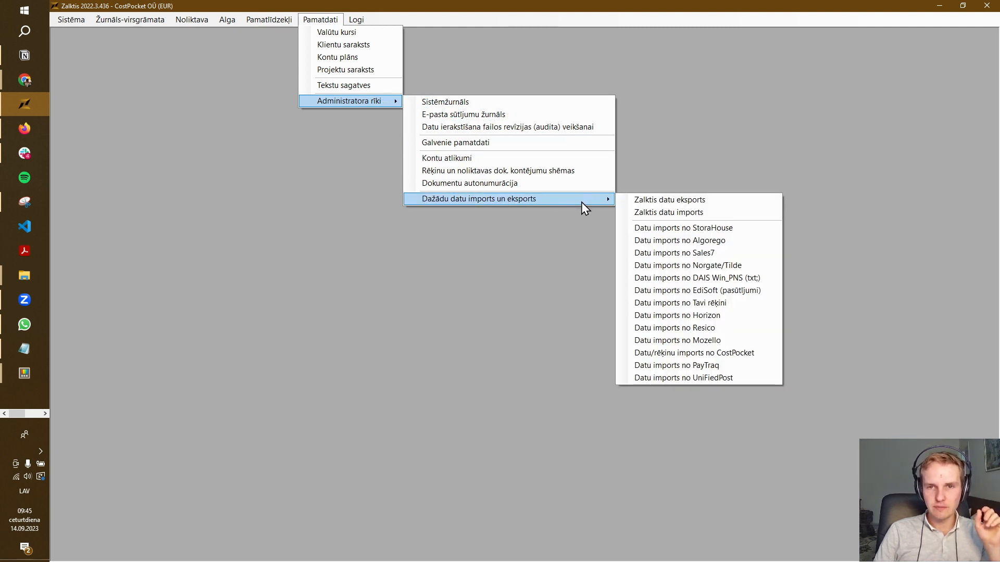
click(714, 354)
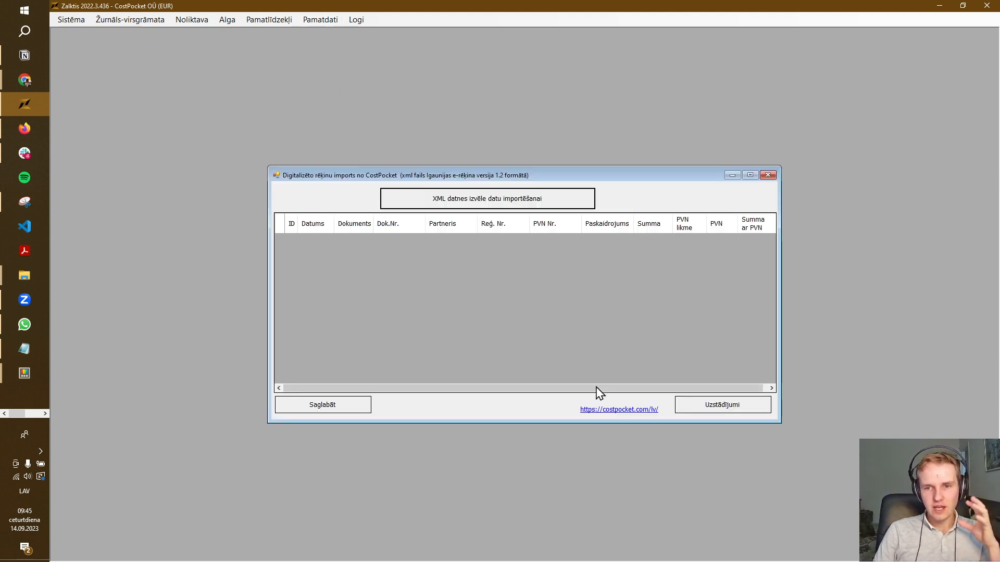
- Review the account settings for CostPocket invoices, and load report_SIA_Zalktis_TEST (2) from ZALKTIS PARAUGI into the import list
click(723, 411)
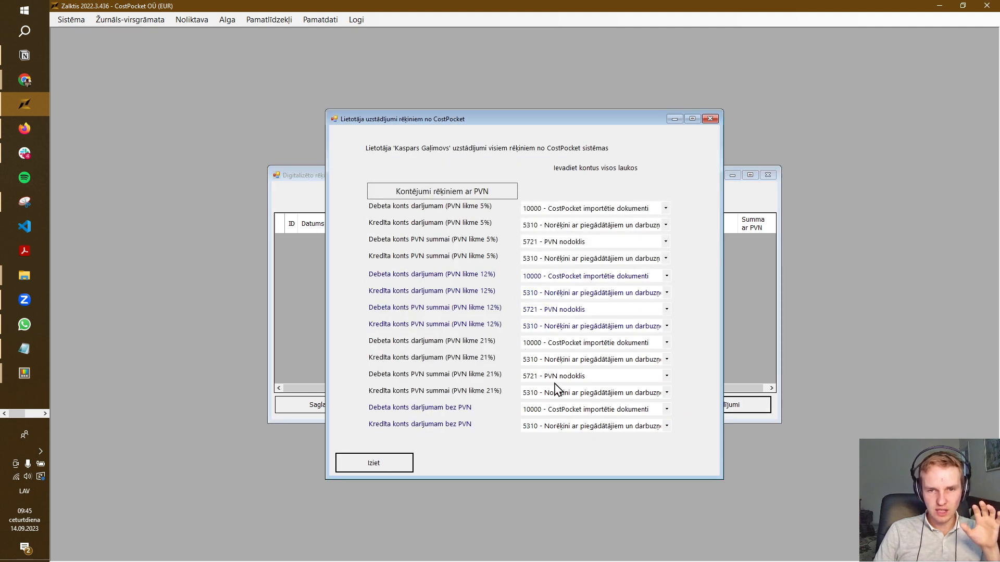
click(386, 471)
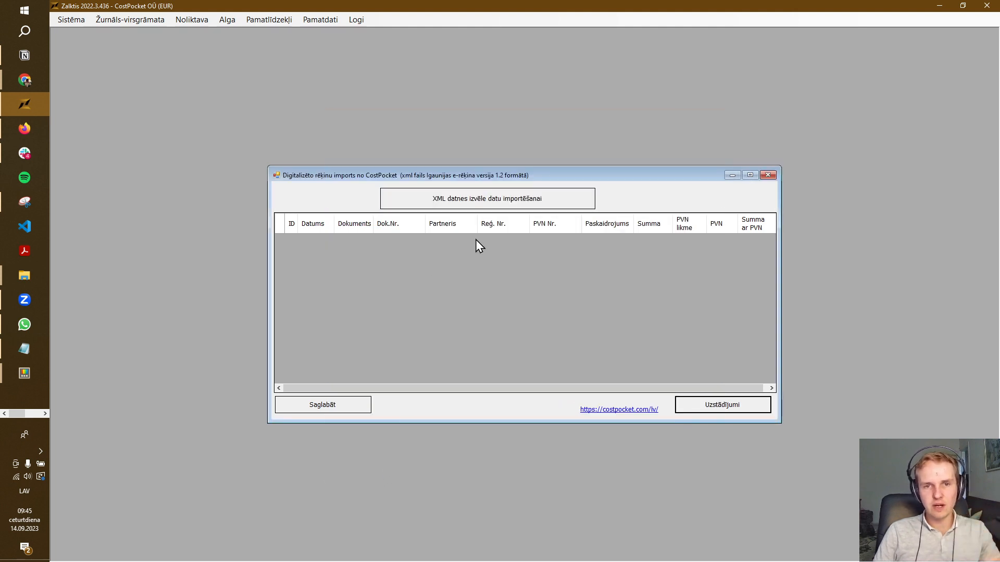
click(443, 200)
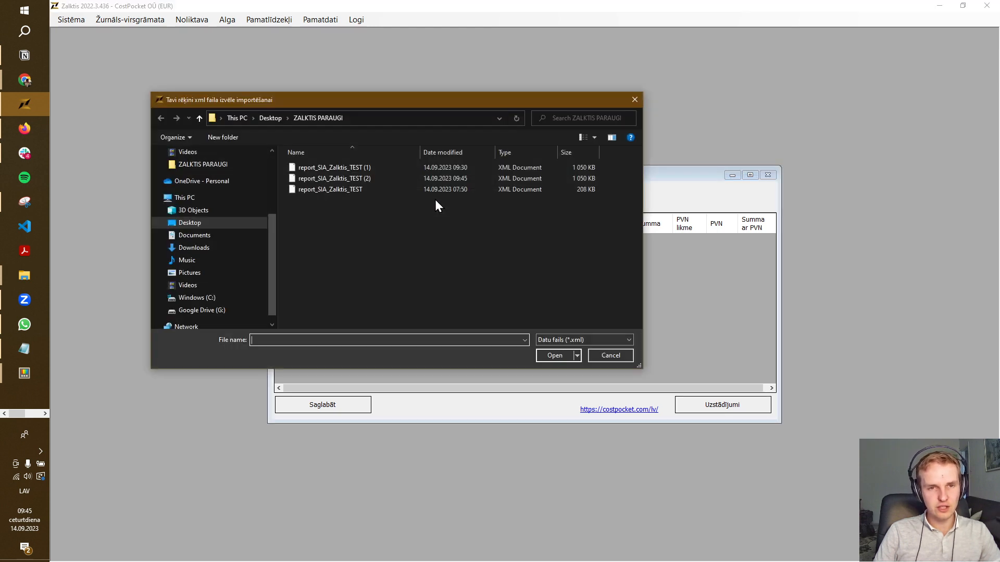
click(377, 178)
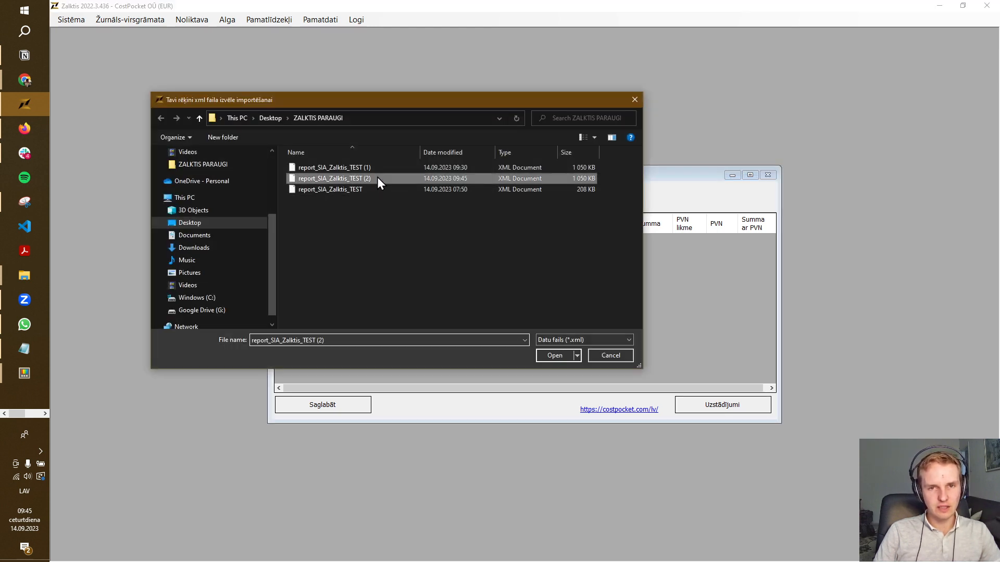
click(555, 356)
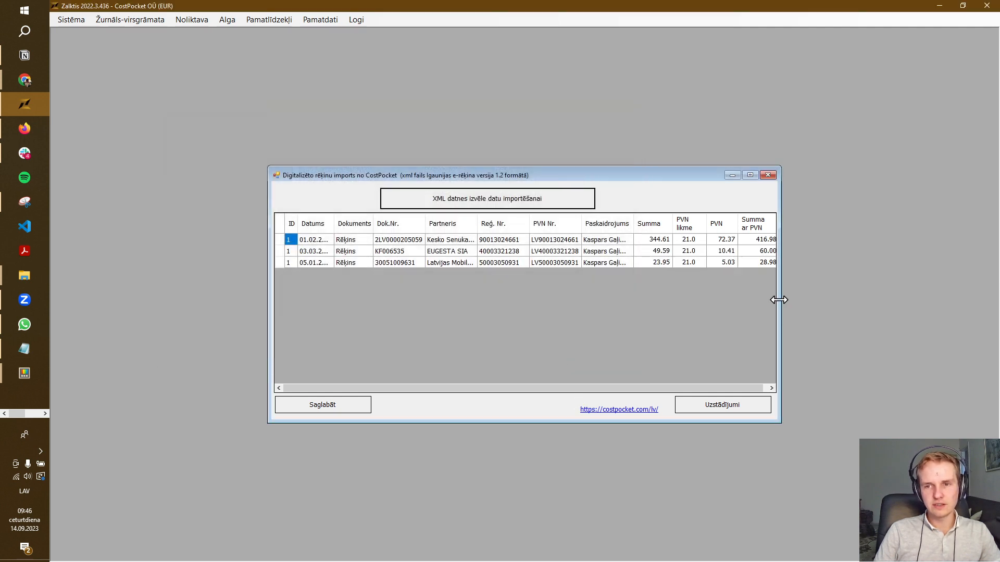
drag(779, 300, 893, 300)
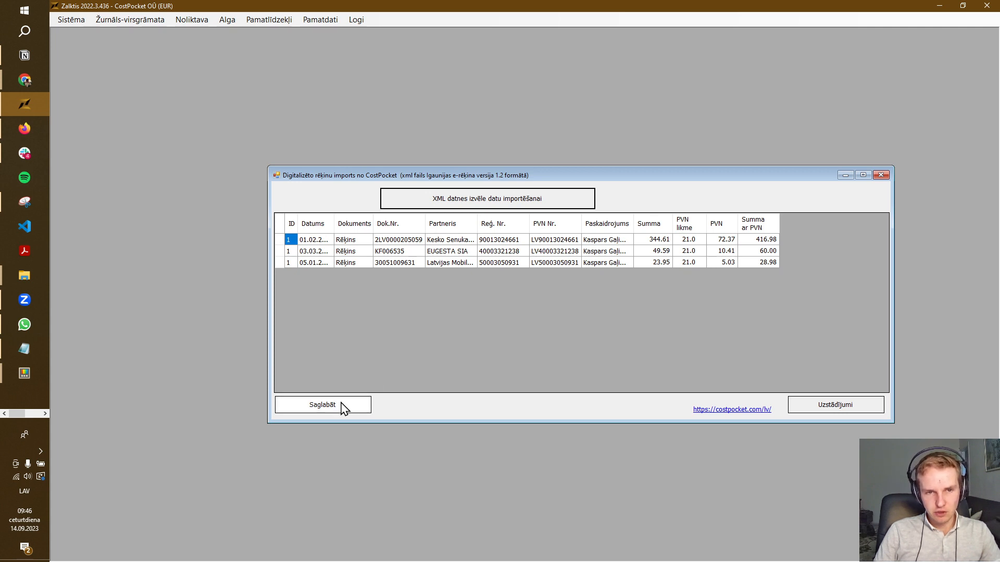
- Save the loaded invoices into Zalktis and close the CostPocket import
click(343, 406)
click(614, 325)
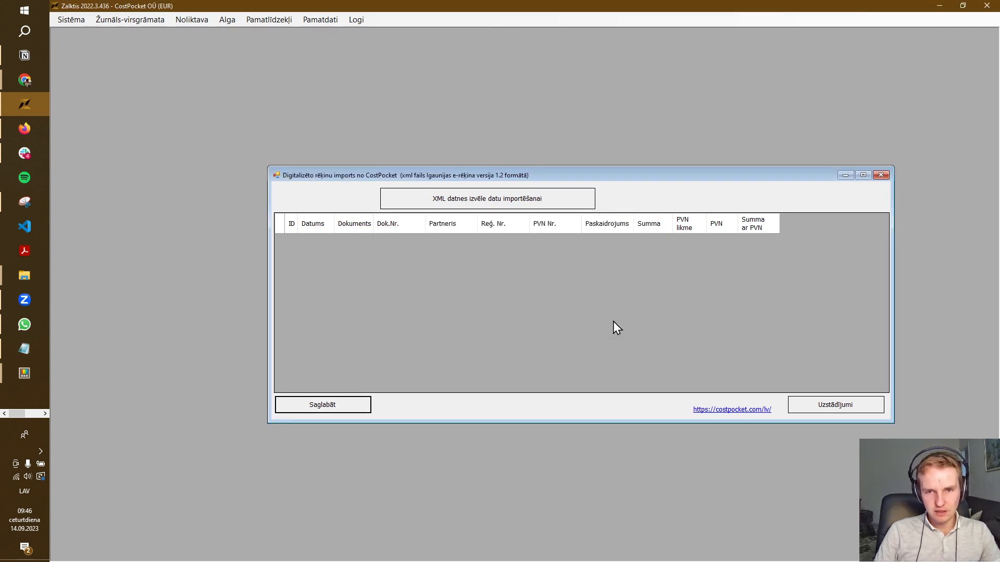
click(881, 175)
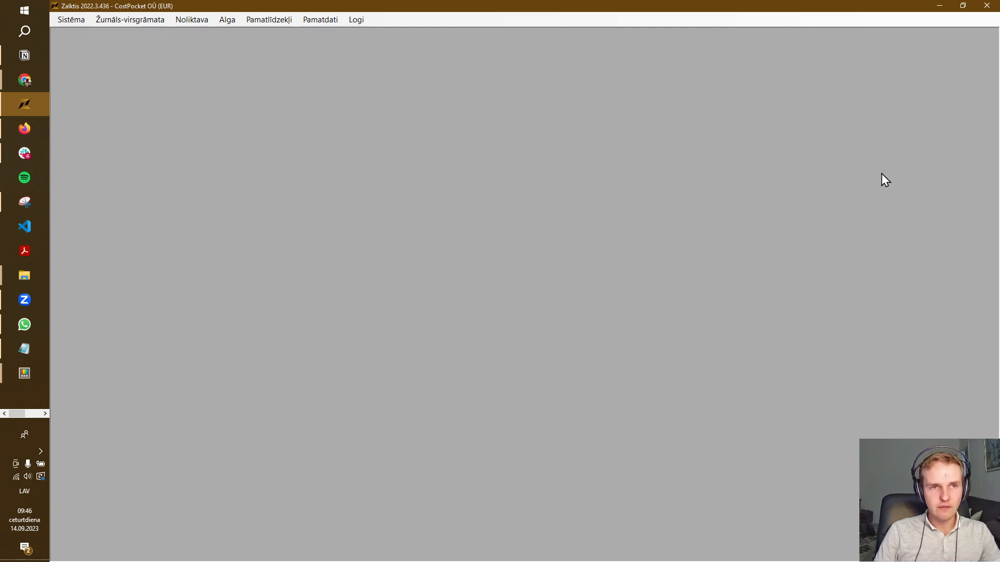
- Open the invoice list (Rēķinu saraksts) and show all invoices for the period starting 01.01.2023
click(139, 23)
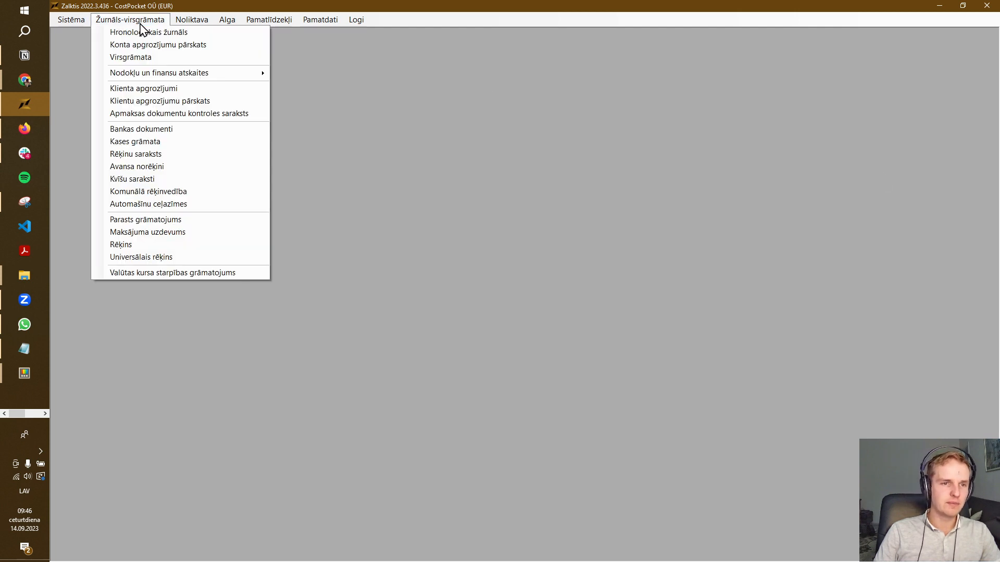
click(161, 155)
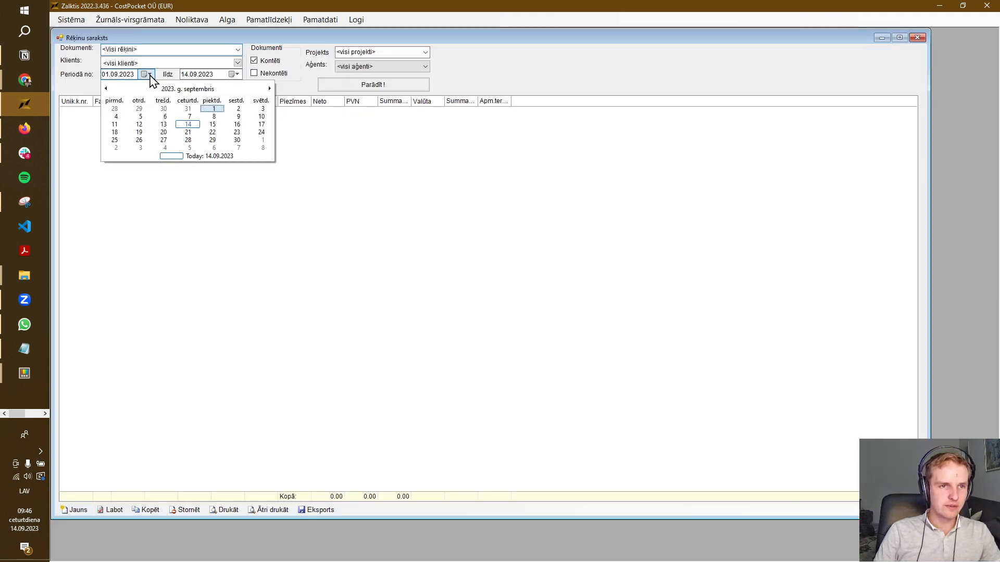
click(107, 88)
click(106, 89)
click(107, 89)
click(106, 88)
click(106, 88)
click(107, 89)
click(106, 88)
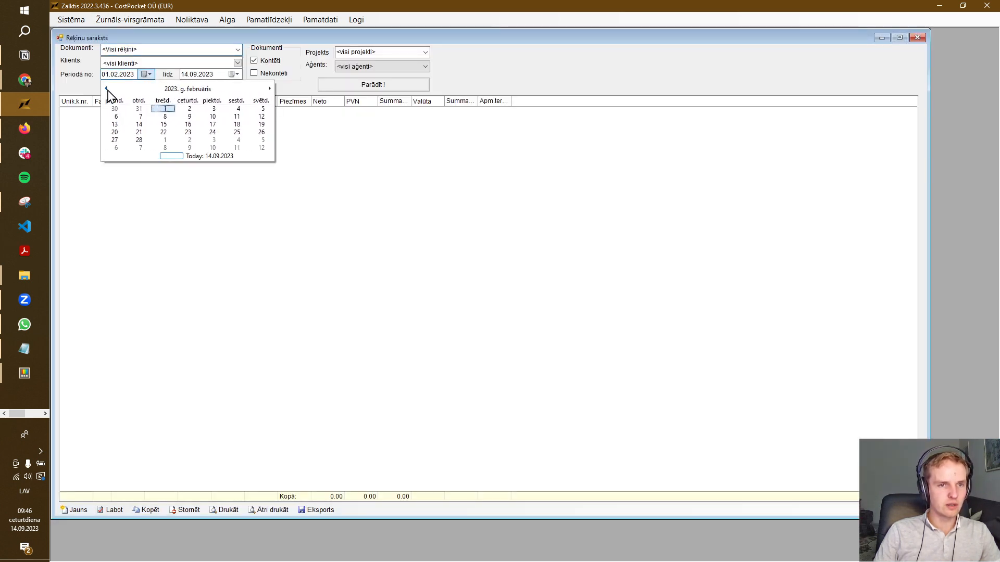
click(106, 89)
click(266, 110)
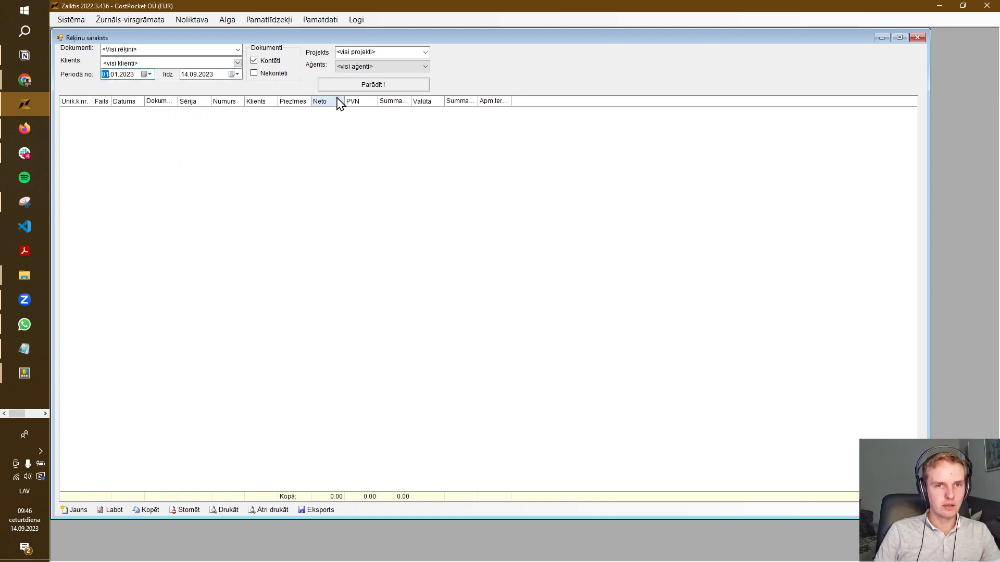
click(346, 87)
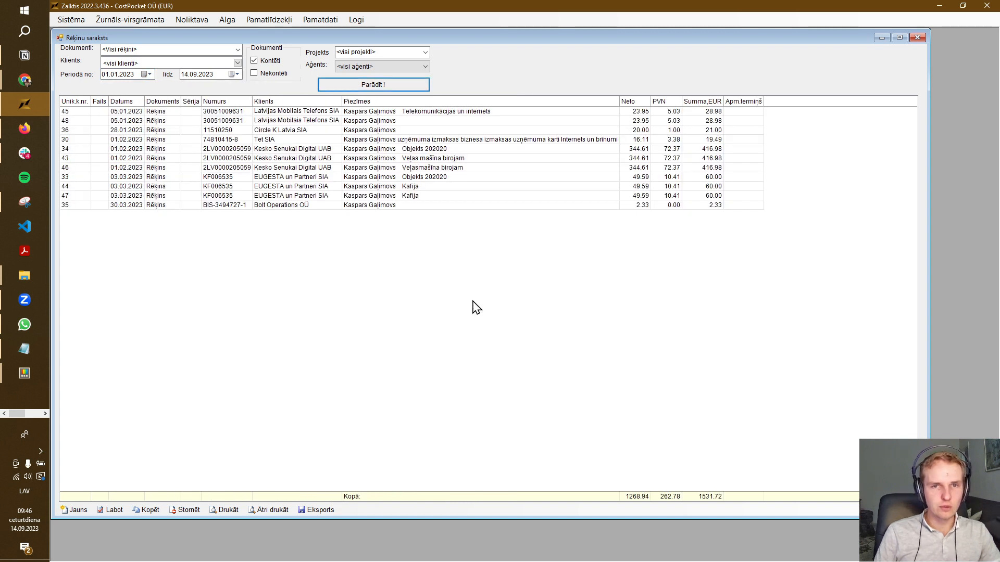